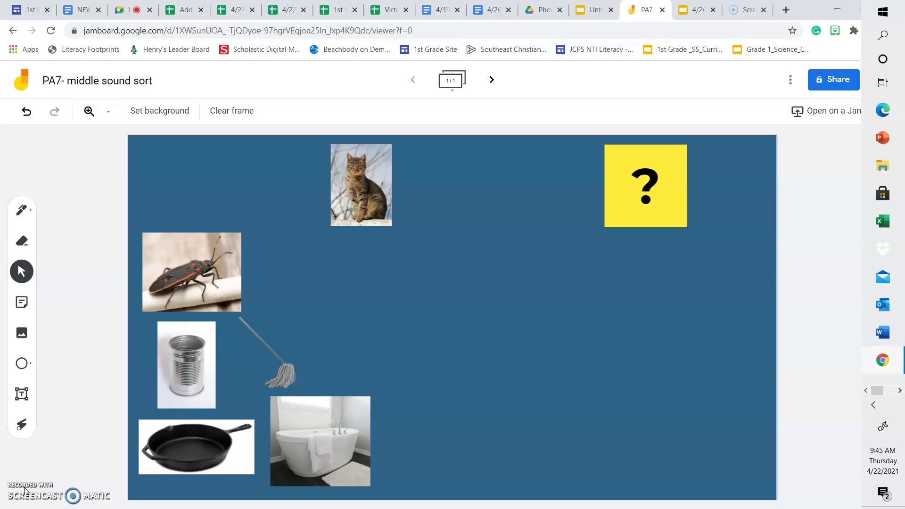
# Nudge the yellow question-mark sticky note slightly up and left
pyautogui.click(338, 220)
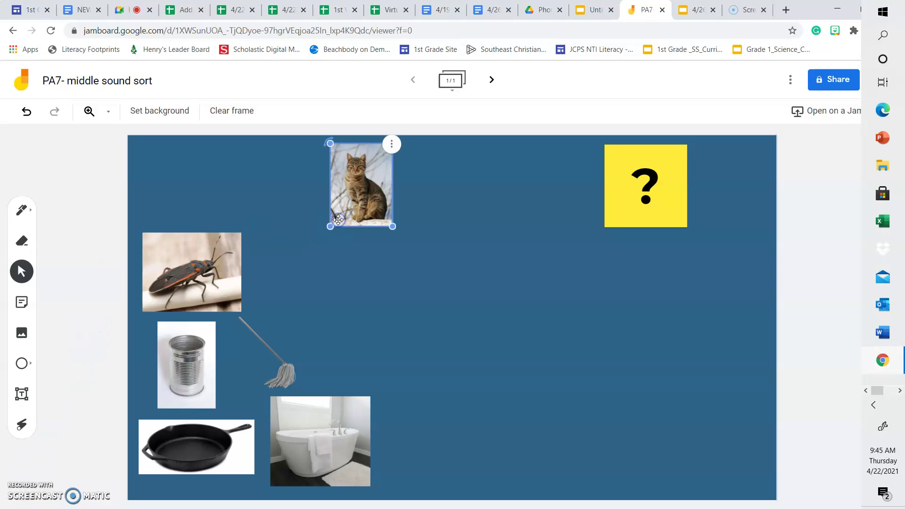
pyautogui.click(440, 192)
pyautogui.click(625, 190)
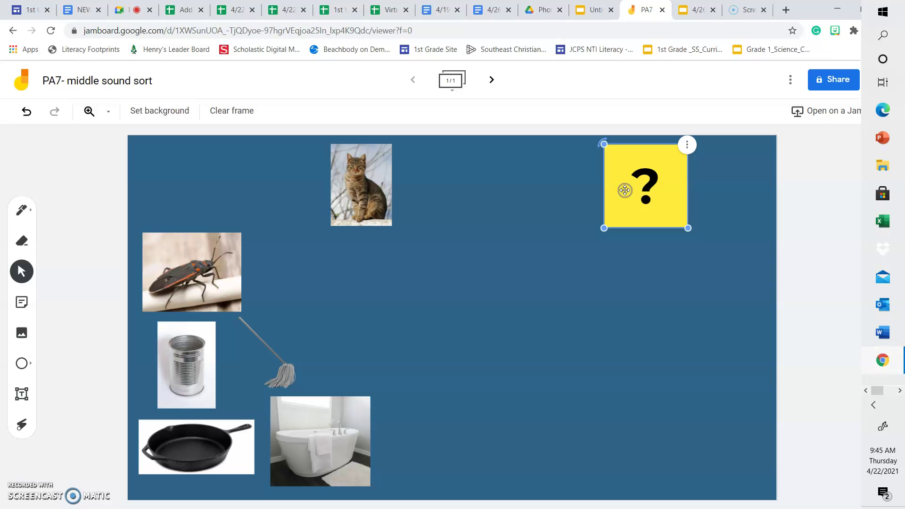
pyautogui.click(550, 205)
pyautogui.moveTo(618, 196); pyautogui.dragTo(616, 189)
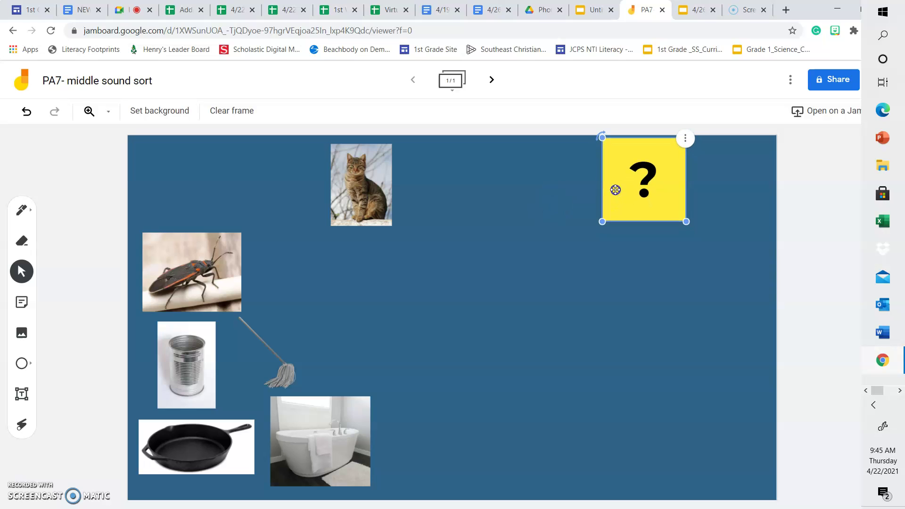
pyautogui.click(525, 228)
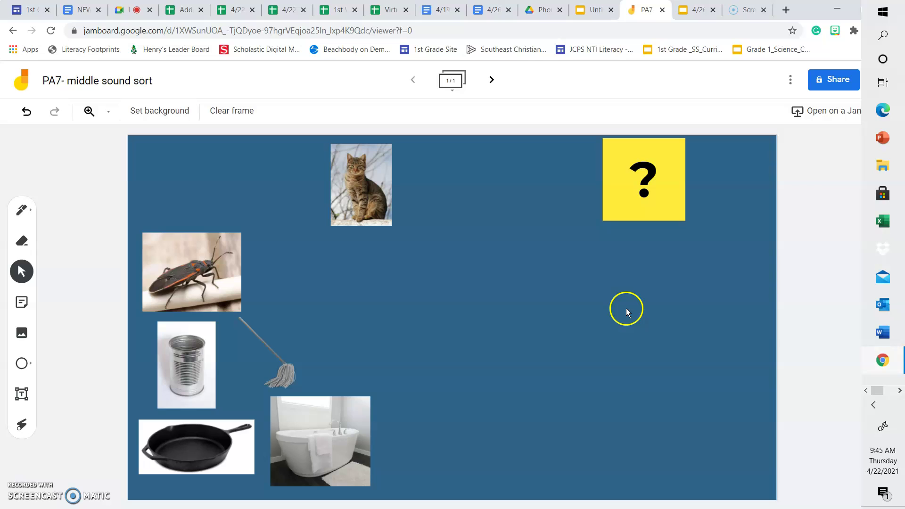
# Nudge the cat picture slightly up and right, then deselect it
pyautogui.click(376, 196)
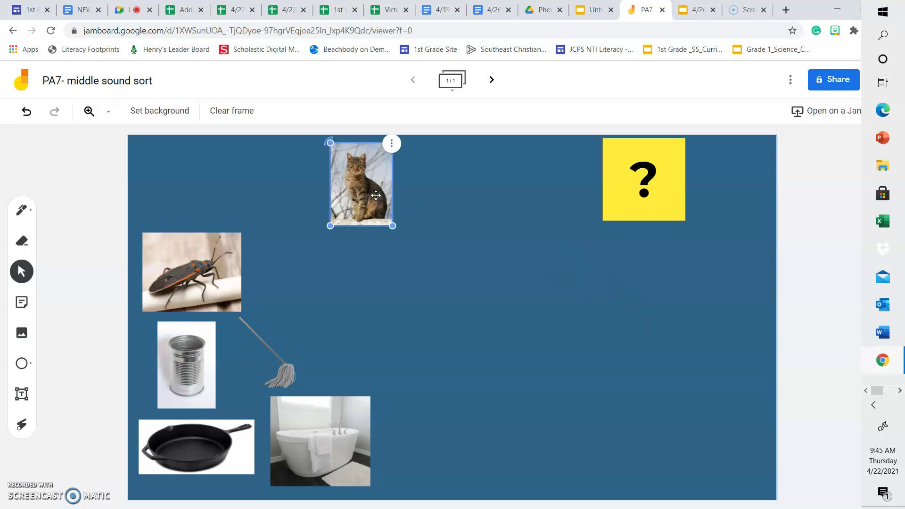
pyautogui.moveTo(375, 195); pyautogui.dragTo(377, 193)
pyautogui.click(429, 197)
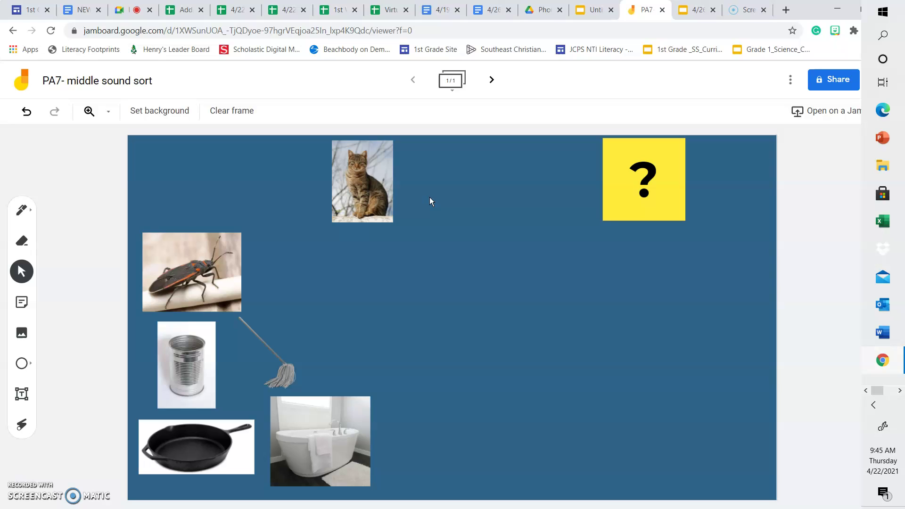
# Write a white handwritten 'a' with the pen to the left of the cat picture
pyautogui.click(22, 211)
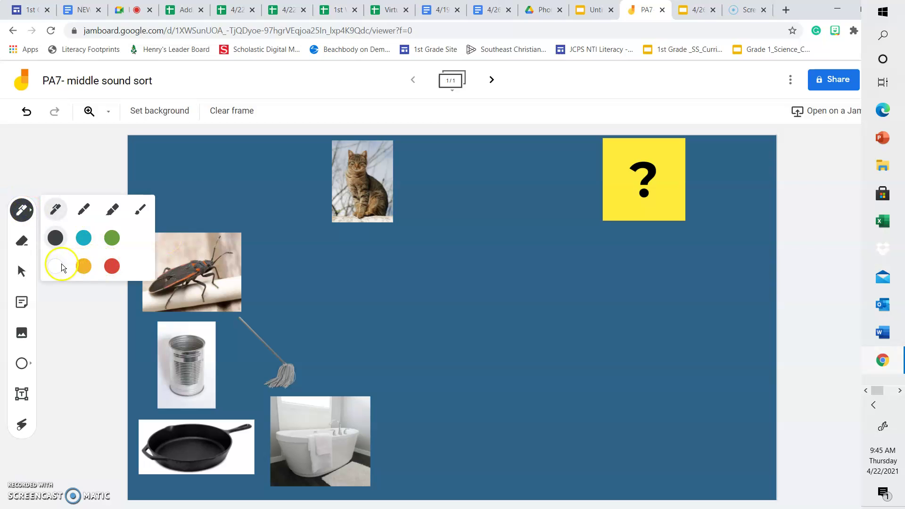
pyautogui.click(57, 265)
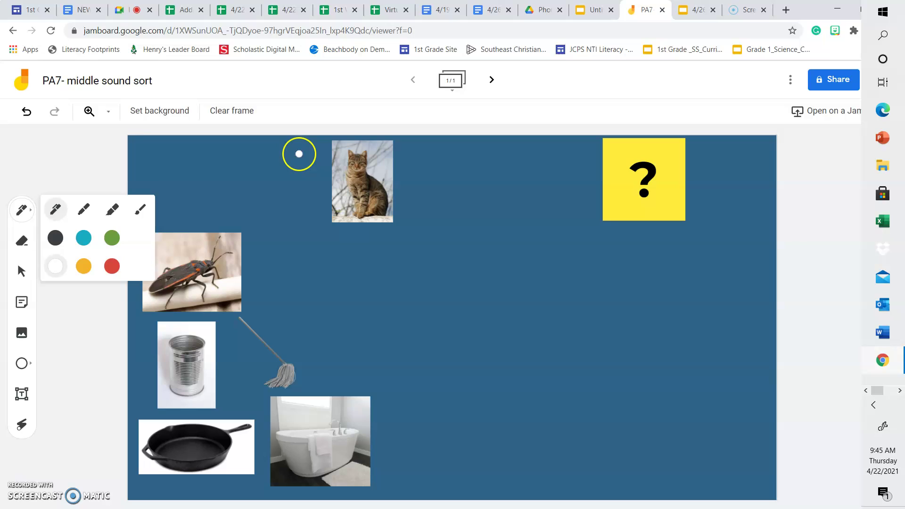
pyautogui.moveTo(298, 152)
pyautogui.mouseDown()
pyautogui.moveTo(292, 143)
pyautogui.moveTo(291, 178)
pyautogui.moveTo(301, 149)
pyautogui.moveTo(308, 181)
pyautogui.mouseUp()
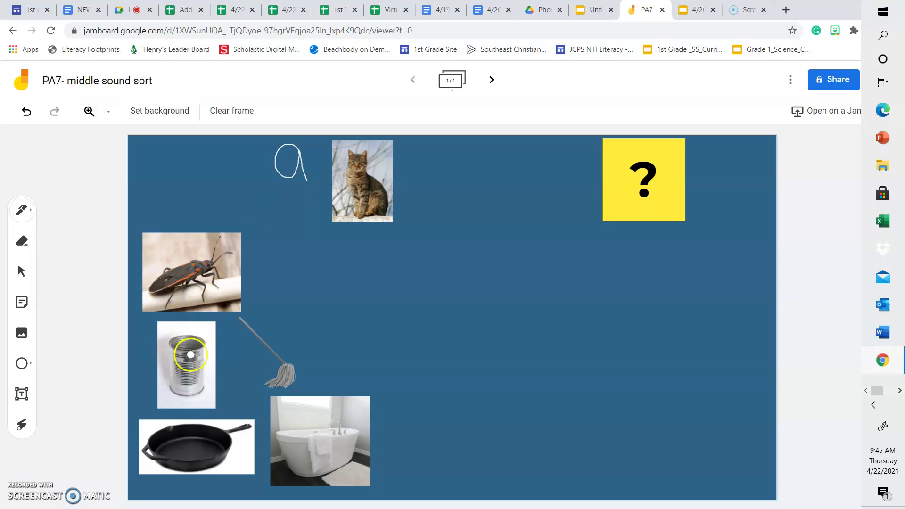
# Select the bug, mop, pan, tub and can pictures in turn, then move the bug to the top left
pyautogui.click(21, 271)
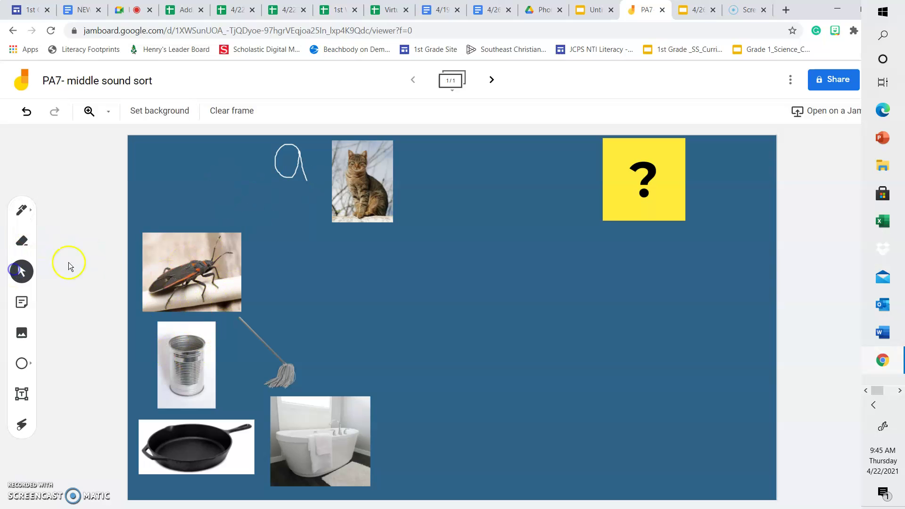
pyautogui.click(175, 264)
pyautogui.click(298, 361)
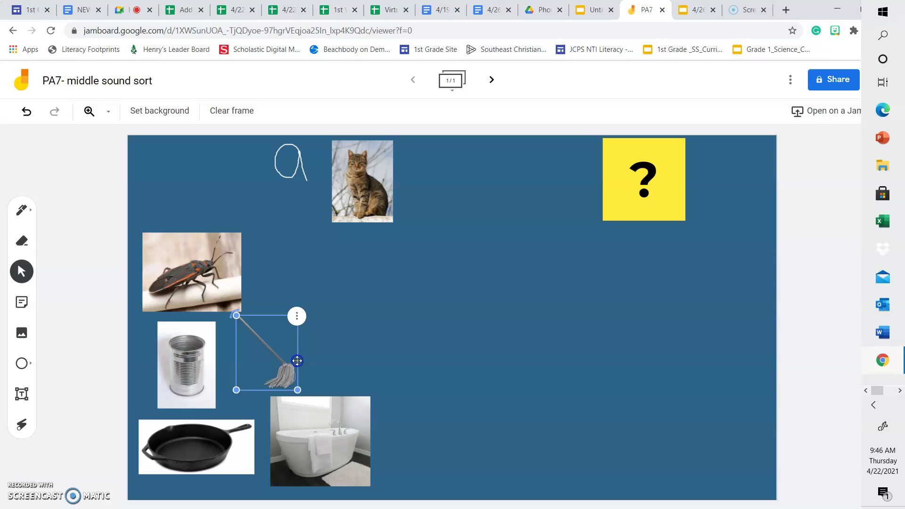
pyautogui.click(220, 431)
pyautogui.click(315, 433)
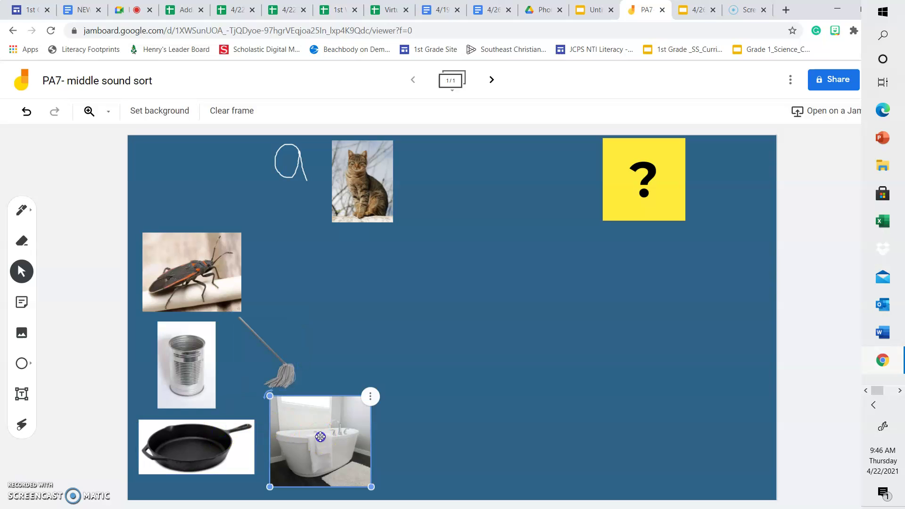
pyautogui.click(194, 378)
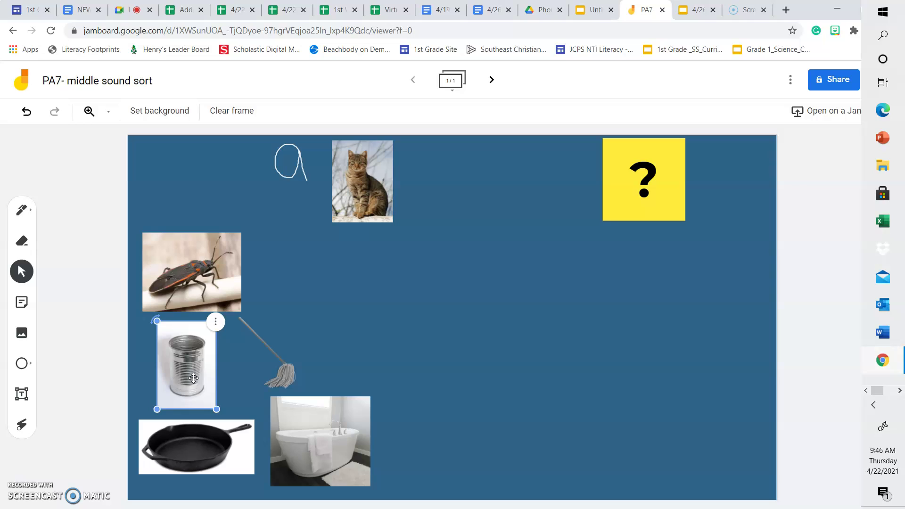
pyautogui.click(343, 287)
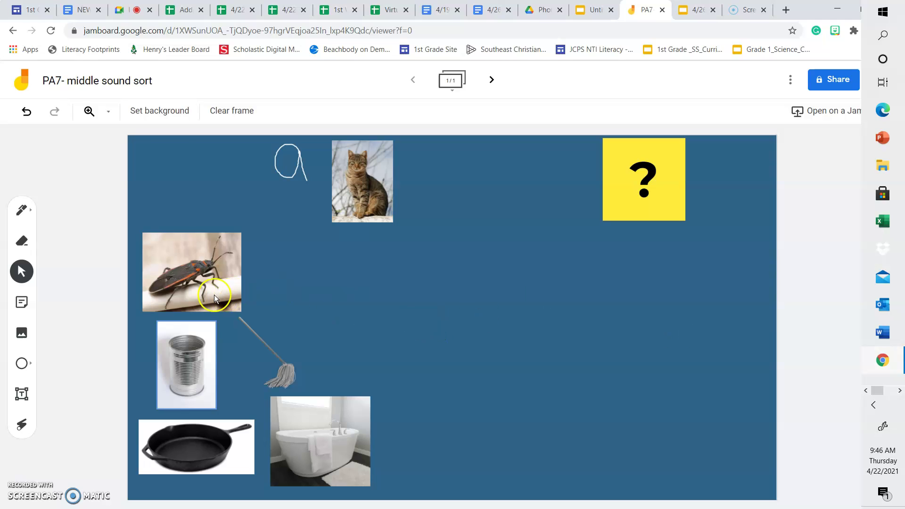
pyautogui.moveTo(214, 296); pyautogui.dragTo(225, 240)
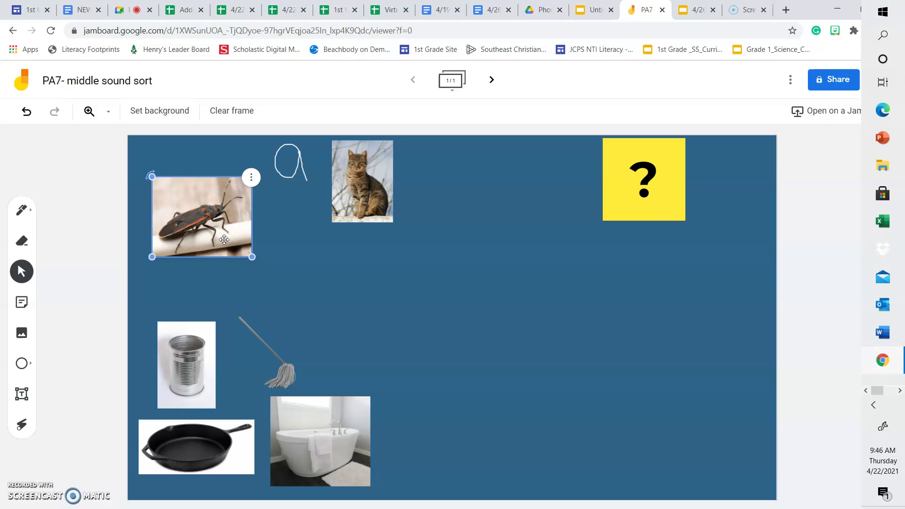
# Place the bug under the question mark and bring the tin can toward the top left
pyautogui.moveTo(224, 240); pyautogui.dragTo(736, 295)
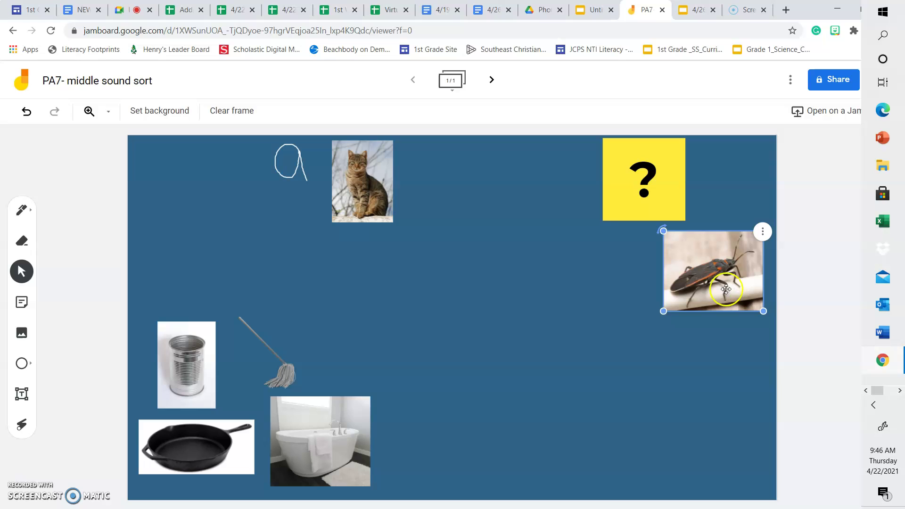
pyautogui.click(208, 217)
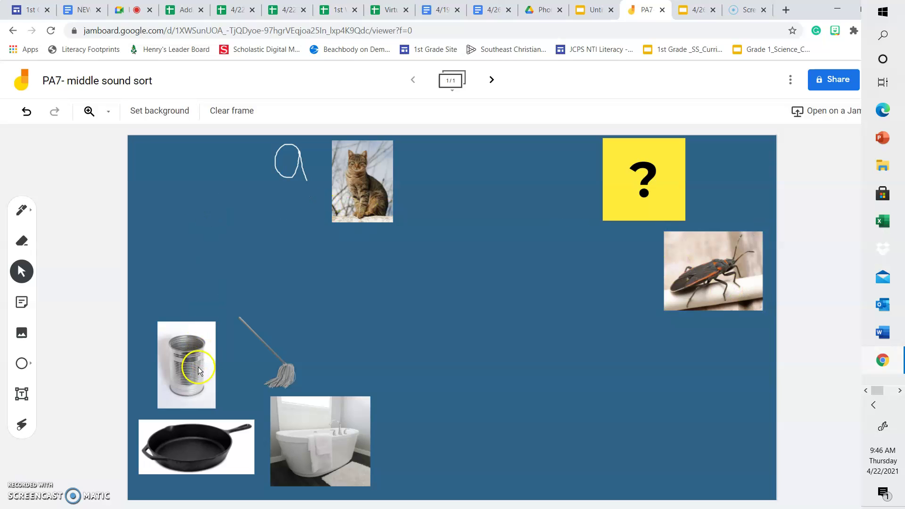
pyautogui.moveTo(198, 367); pyautogui.dragTo(194, 223)
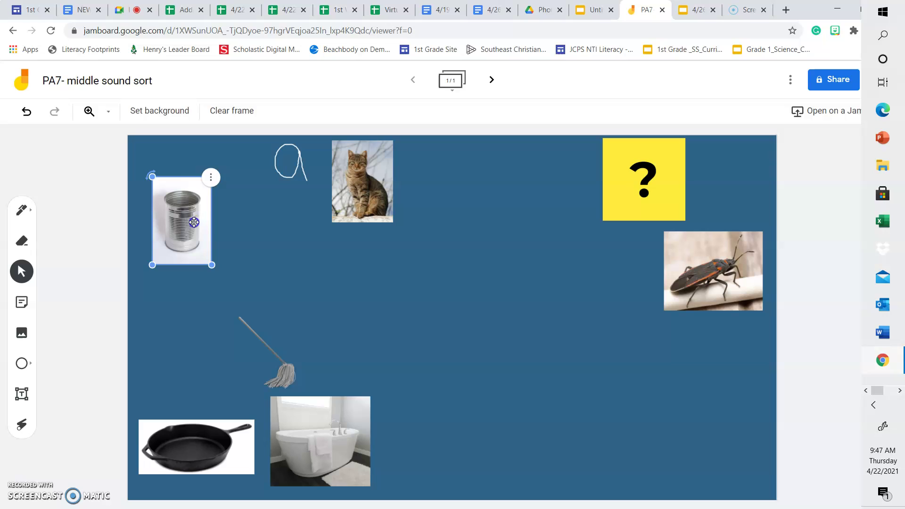
# Place the tin can under the cat picture and pull the mop to the left edge
pyautogui.moveTo(194, 222)
pyautogui.mouseDown()
pyautogui.moveTo(320, 274)
pyautogui.moveTo(310, 266)
pyautogui.mouseUp()
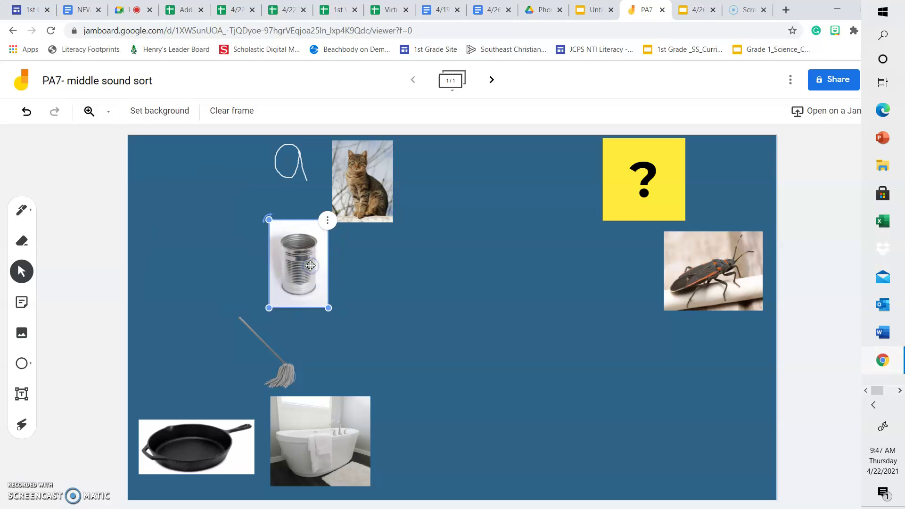
pyautogui.click(508, 328)
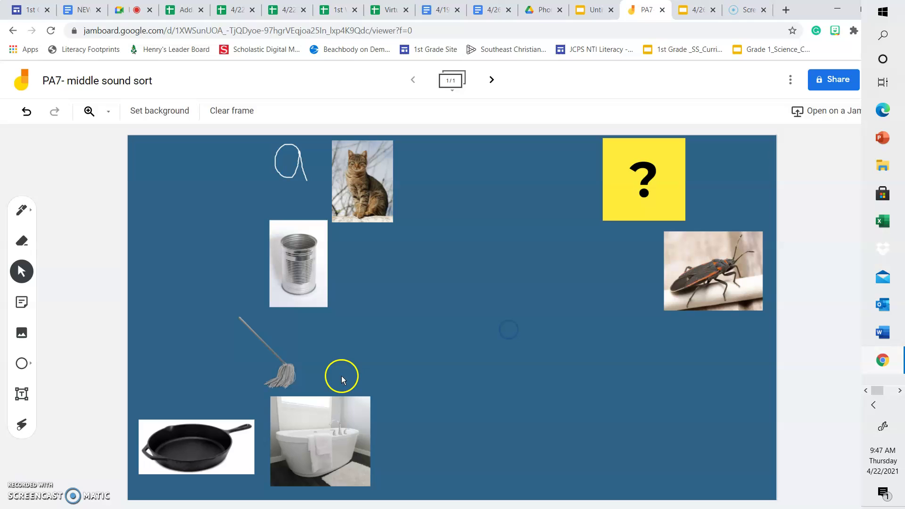
pyautogui.moveTo(296, 369); pyautogui.dragTo(197, 290)
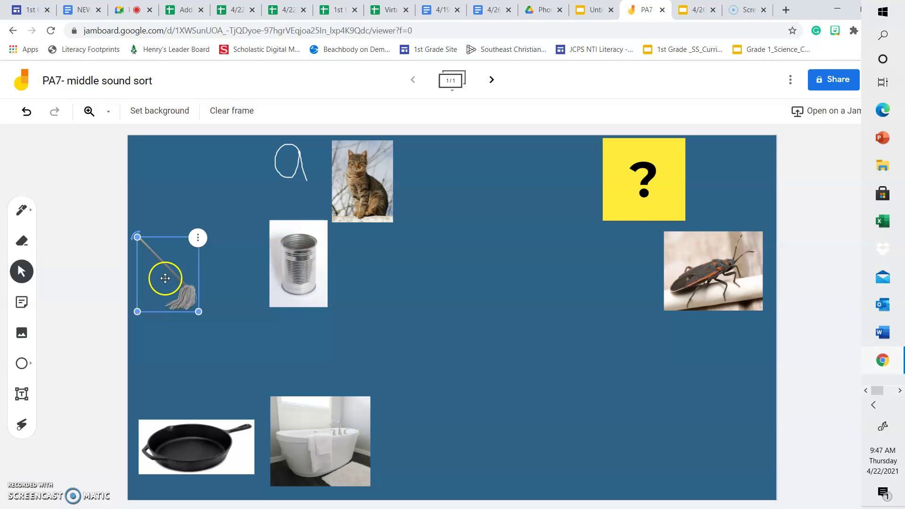
# Set the mop beside the bug under the question mark and raise the frying pan on the left
pyautogui.moveTo(166, 278); pyautogui.dragTo(605, 275)
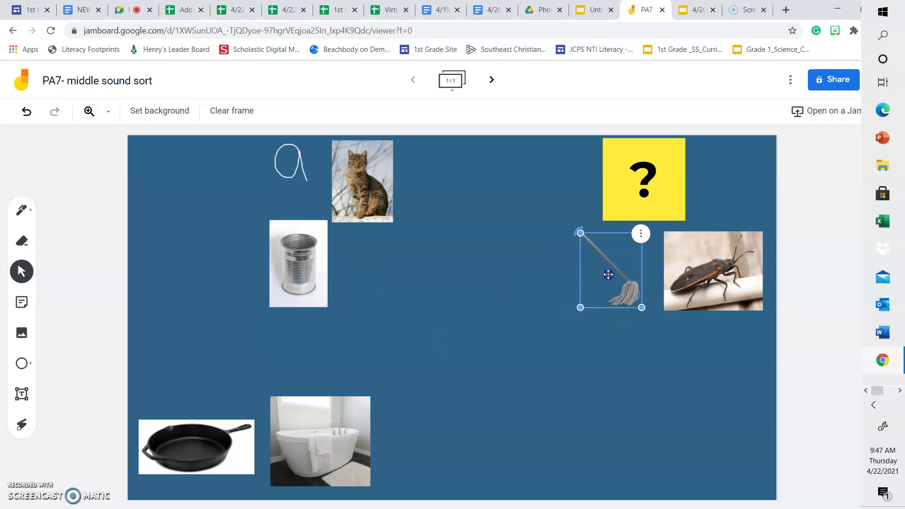
pyautogui.click(416, 409)
pyautogui.click(340, 417)
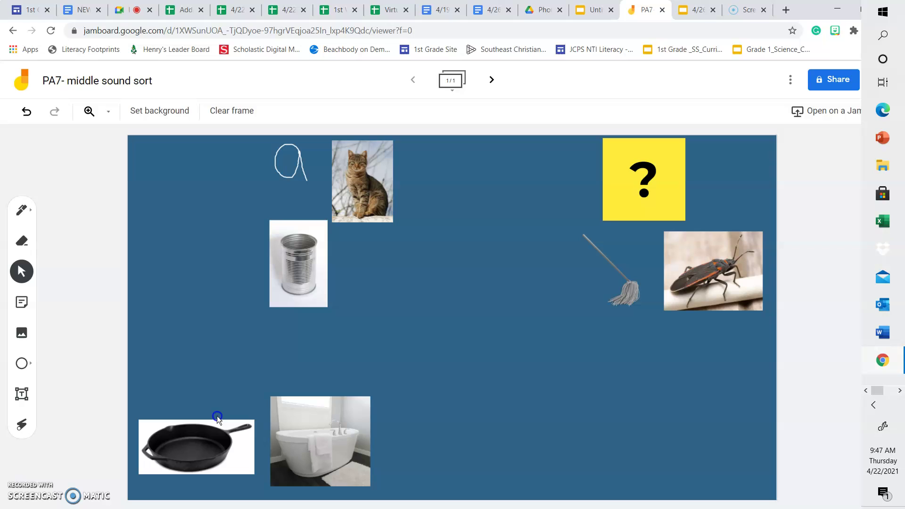
pyautogui.moveTo(217, 426); pyautogui.dragTo(216, 339)
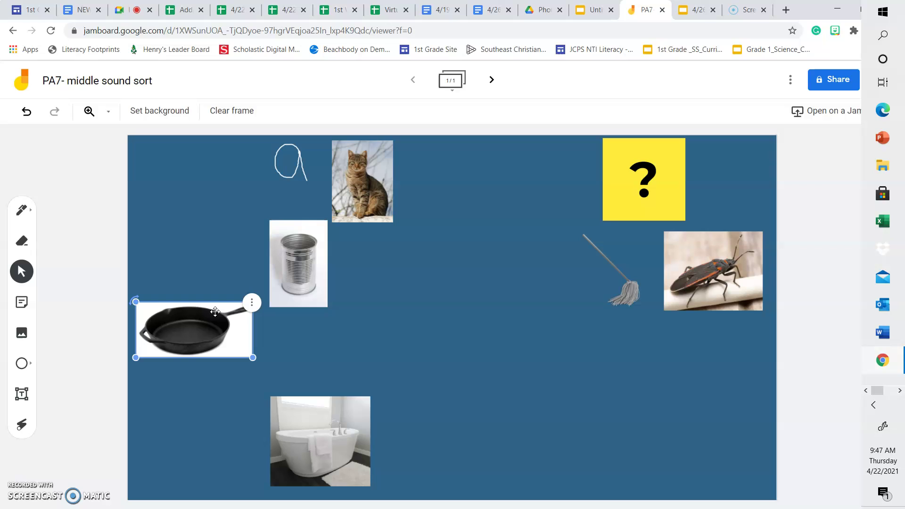
# Place the frying pan under the tin can and move the bathtub up toward the left edge
pyautogui.moveTo(215, 312); pyautogui.dragTo(390, 327)
pyautogui.click(360, 382)
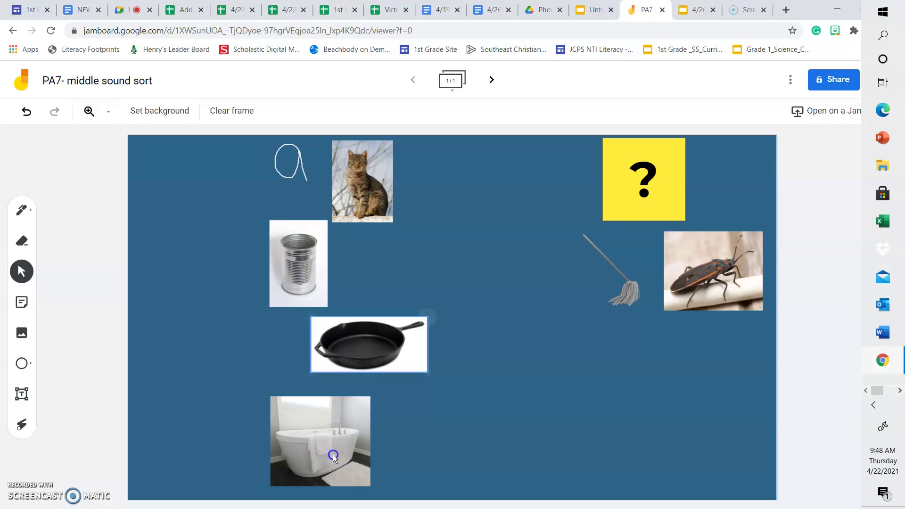
pyautogui.click(333, 455)
pyautogui.moveTo(333, 454); pyautogui.dragTo(208, 408)
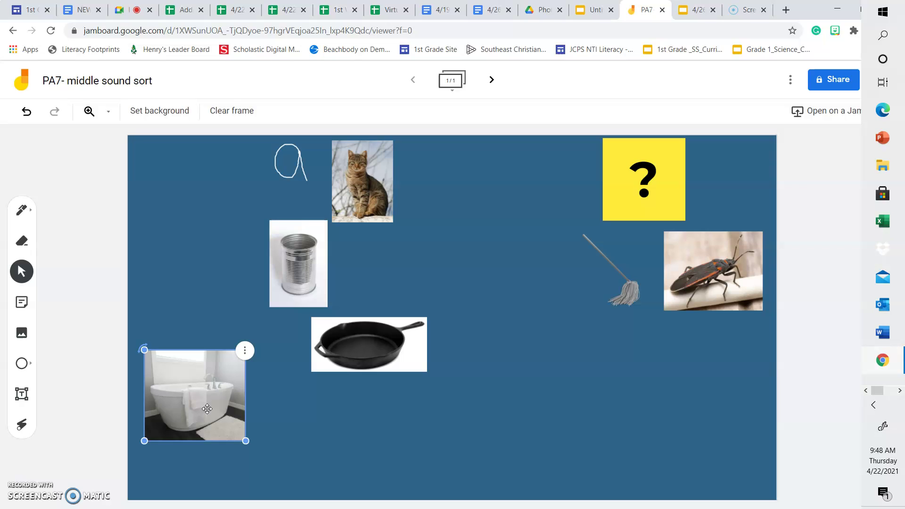
# Tuck the bathtub below the bug and mop in the question-mark group
pyautogui.moveTo(207, 409); pyautogui.dragTo(652, 393)
pyautogui.click(570, 371)
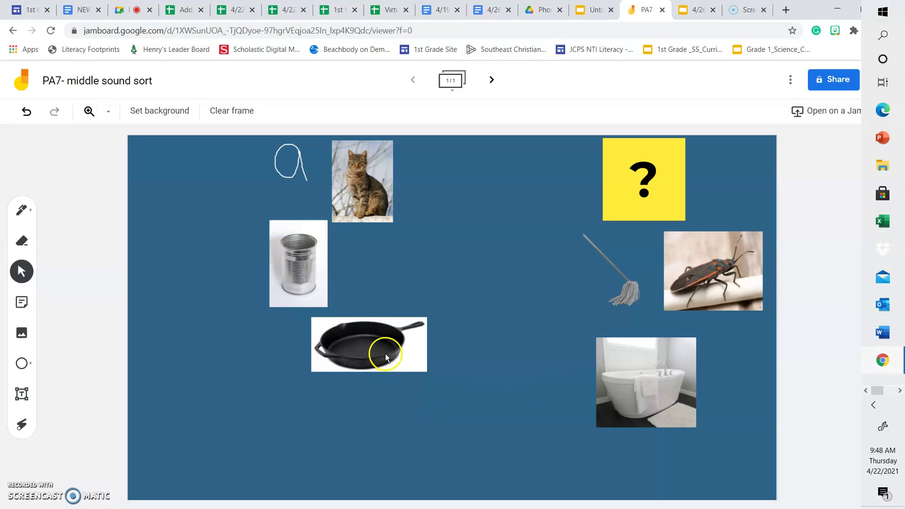
# Shift the frying pan left so it lines up beneath the tin can
pyautogui.moveTo(386, 353); pyautogui.dragTo(338, 357)
pyautogui.click(346, 386)
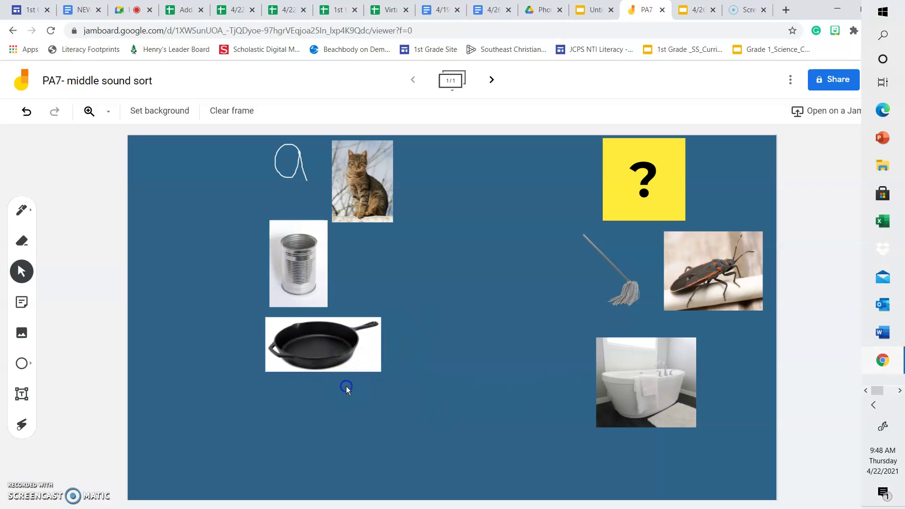
pyautogui.click(305, 155)
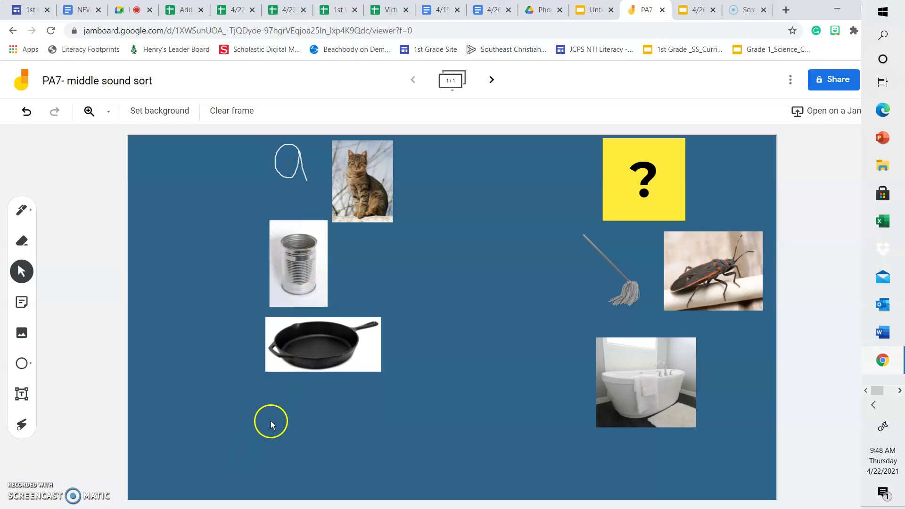